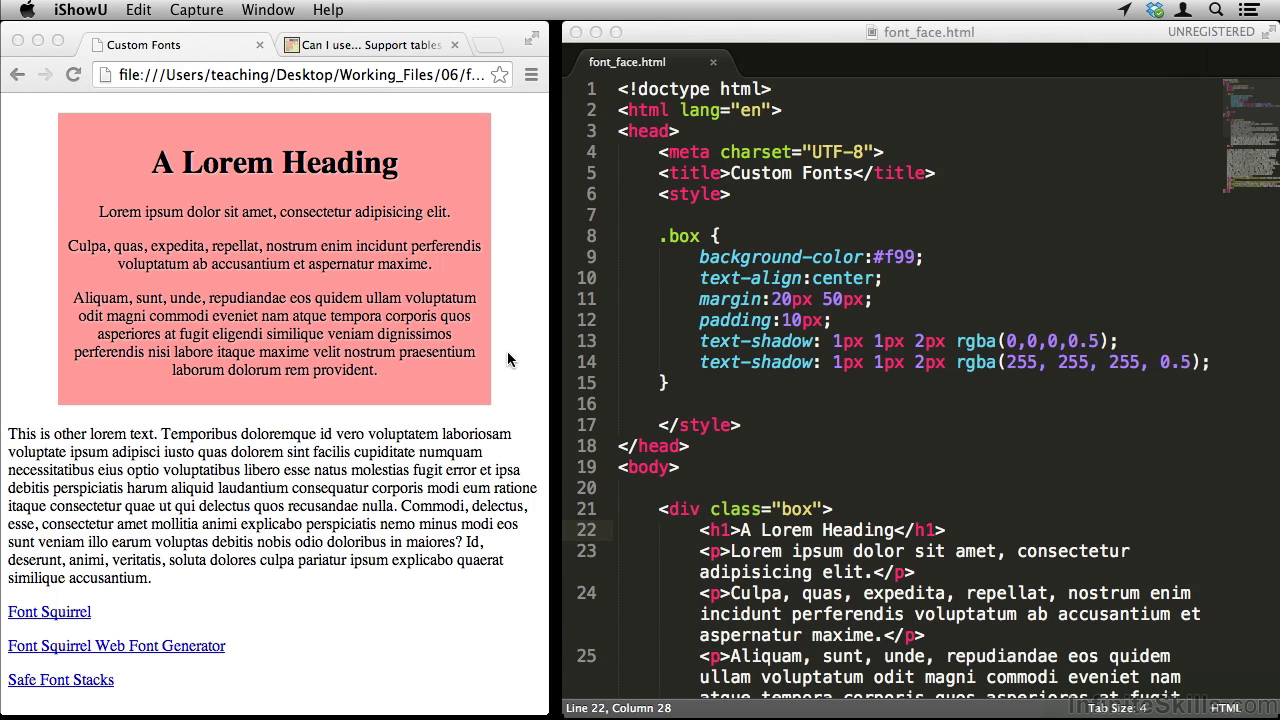
Delete the dark rgba(0,0,0,0.5) text-shadow declaration from the .box rule.
scroll(770, 388, "down", 5)
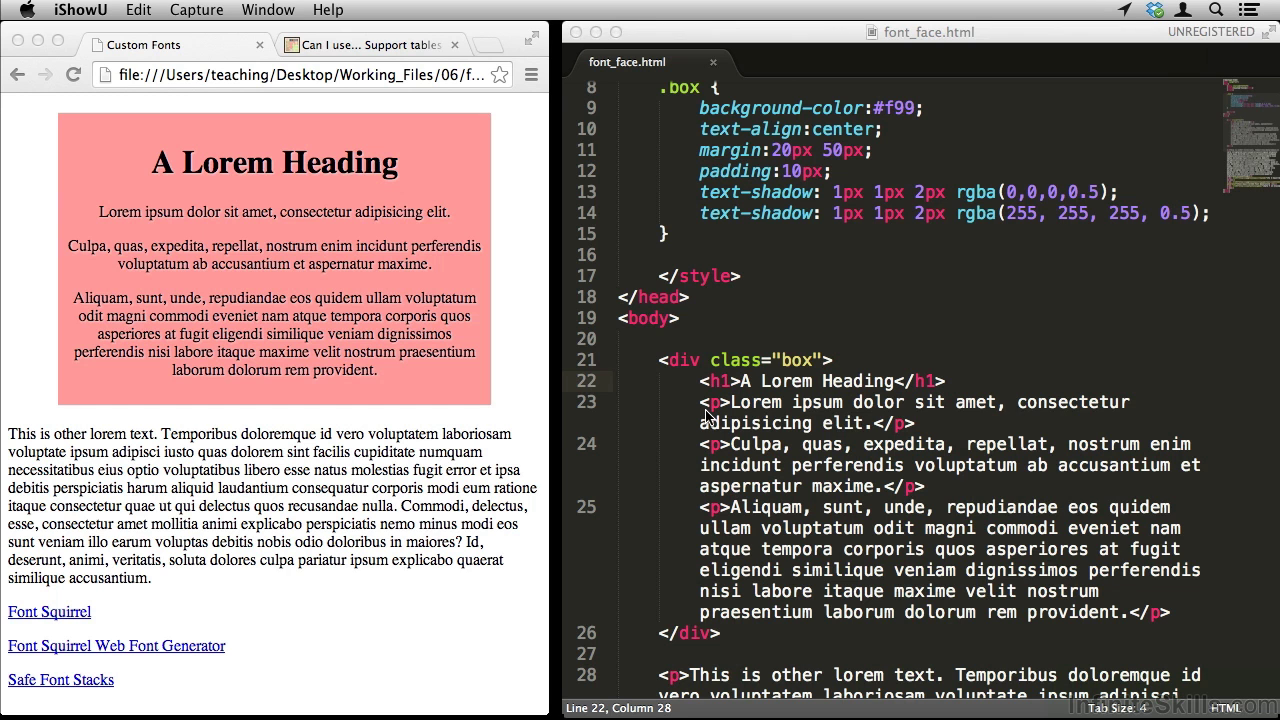
scroll(706, 415, "up", 4)
left_click(700, 341)
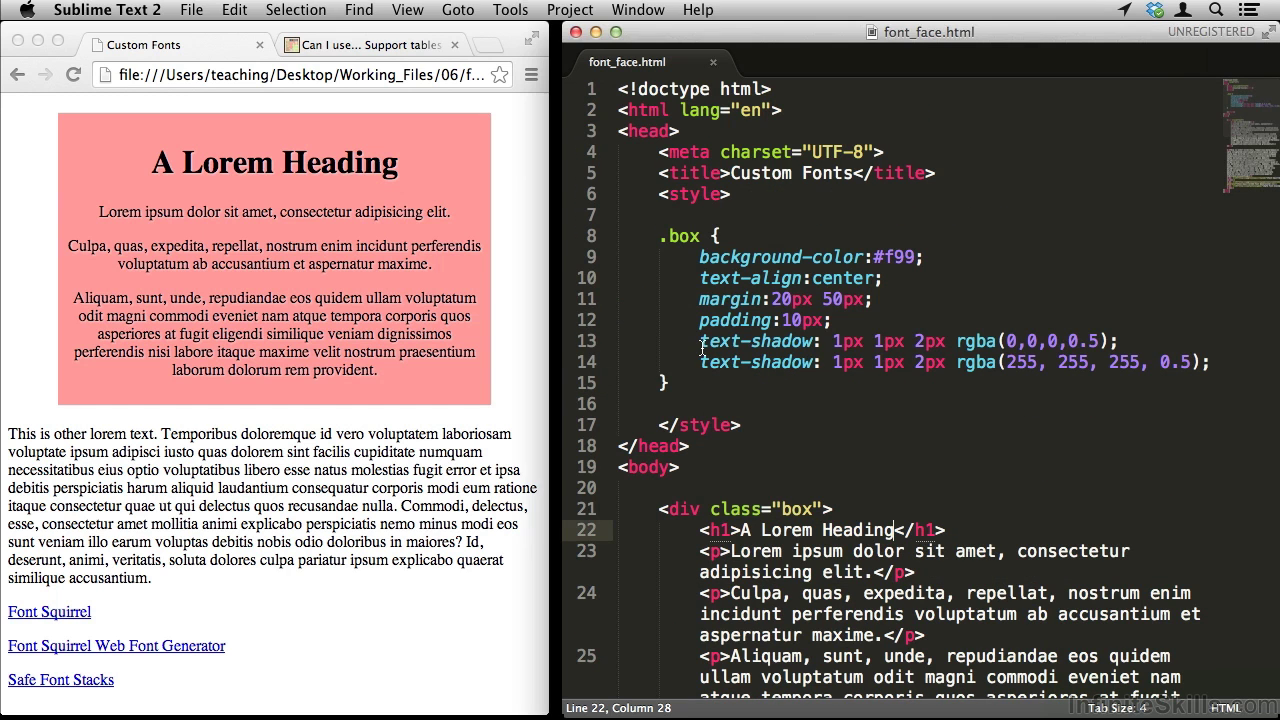
left_click(700, 341)
key("shift+Down")
key("BackSpace")
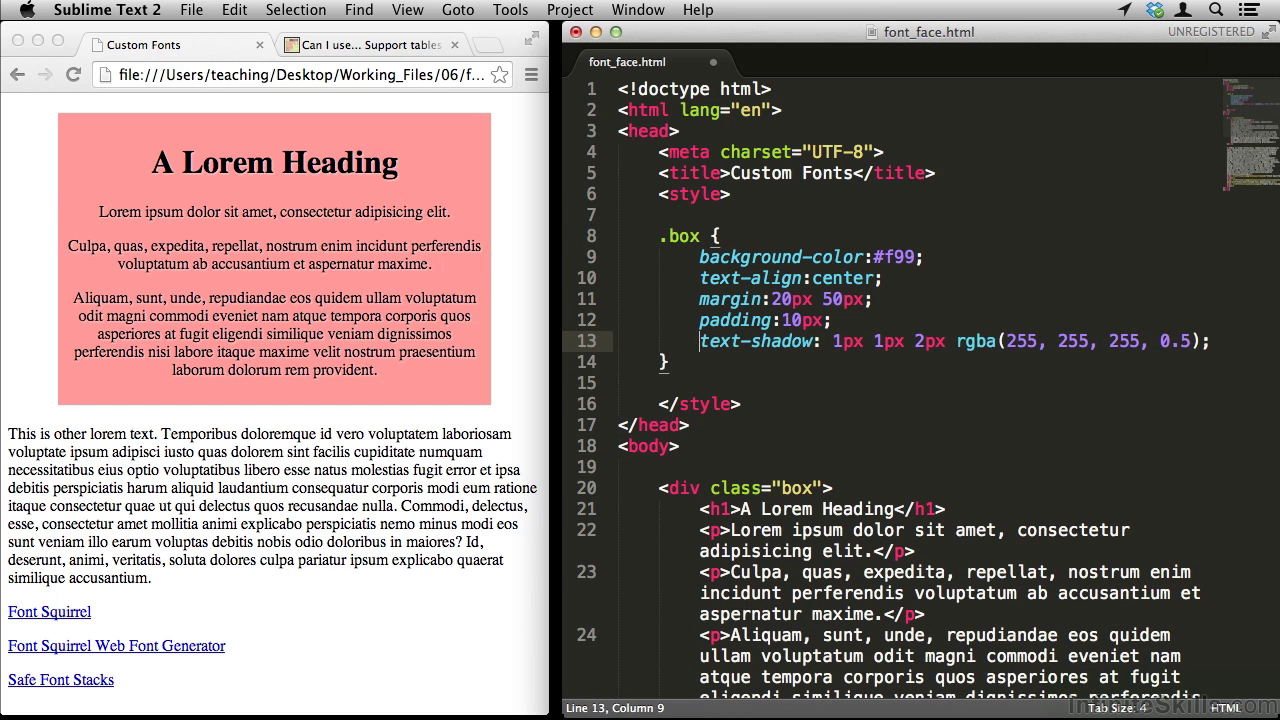
Save font_face.html and reload the page in the browser to check the remaining white shadow.
left_click(877, 238)
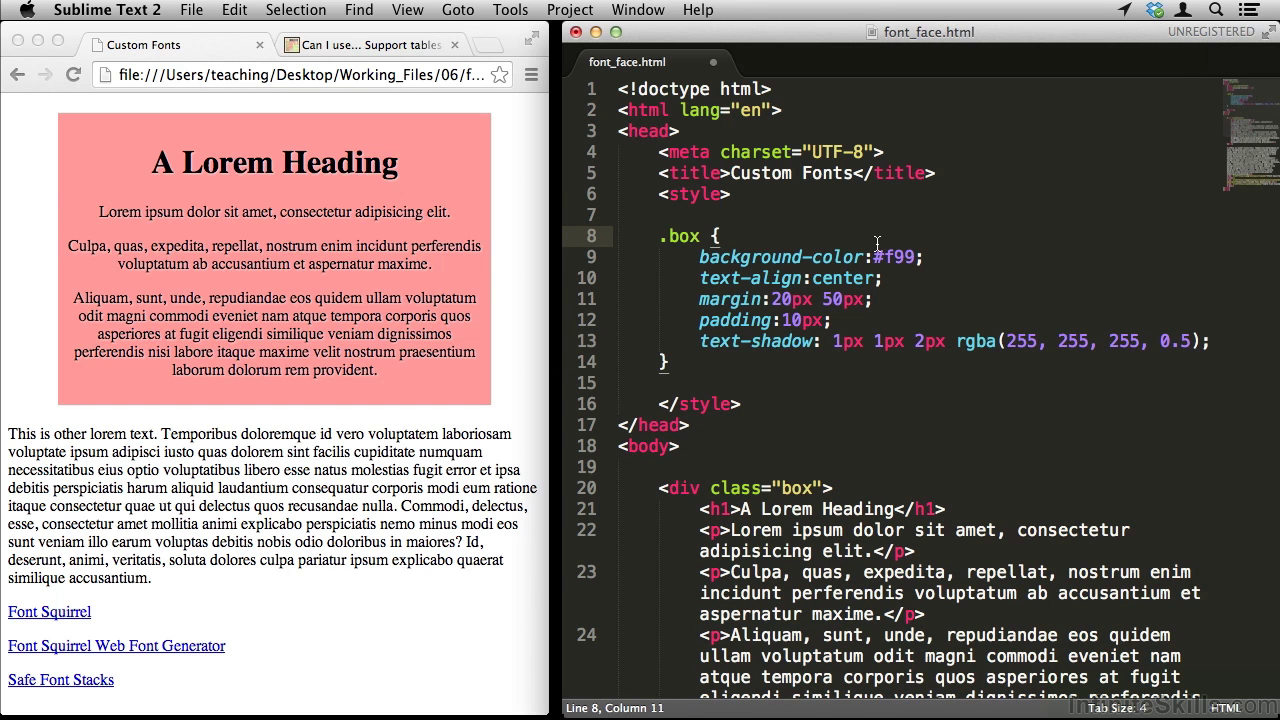
key("super+s")
left_click(437, 371)
key("super+r")
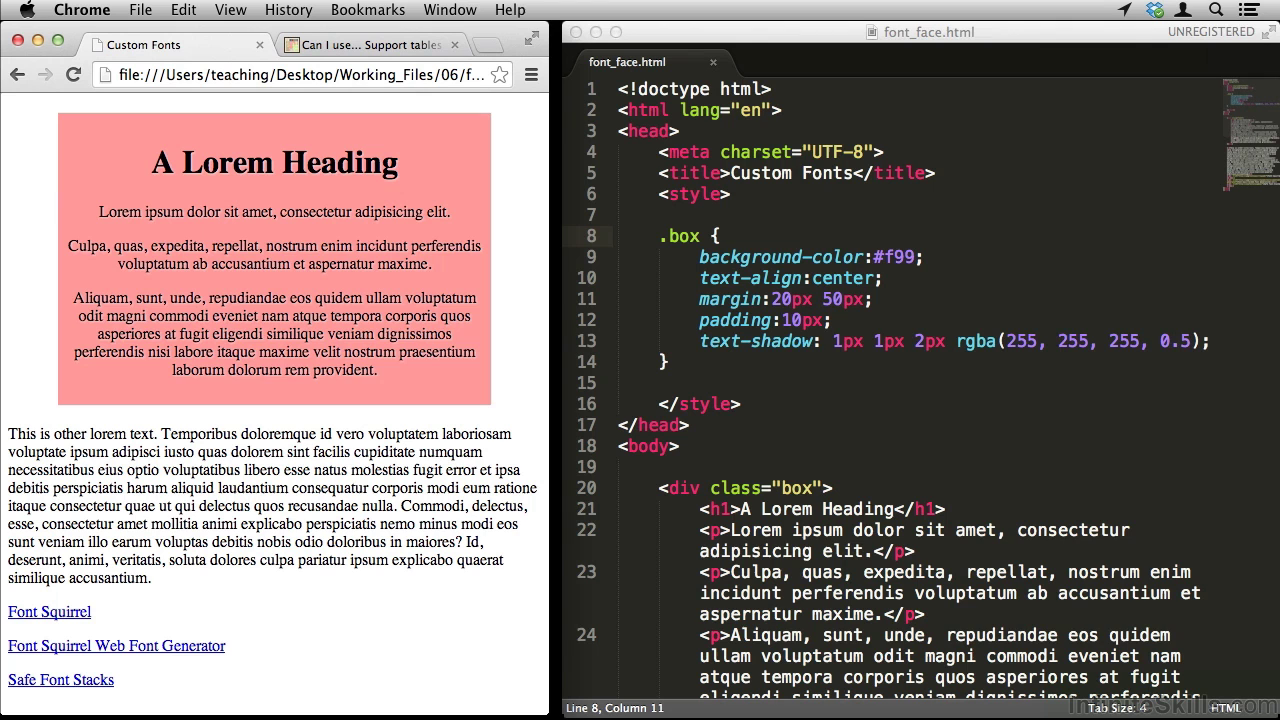
Open the Safe Font Stacks link to cssfontstack.com and widen the browser window over the editor.
left_click(57, 690, "super")
left_click(370, 44)
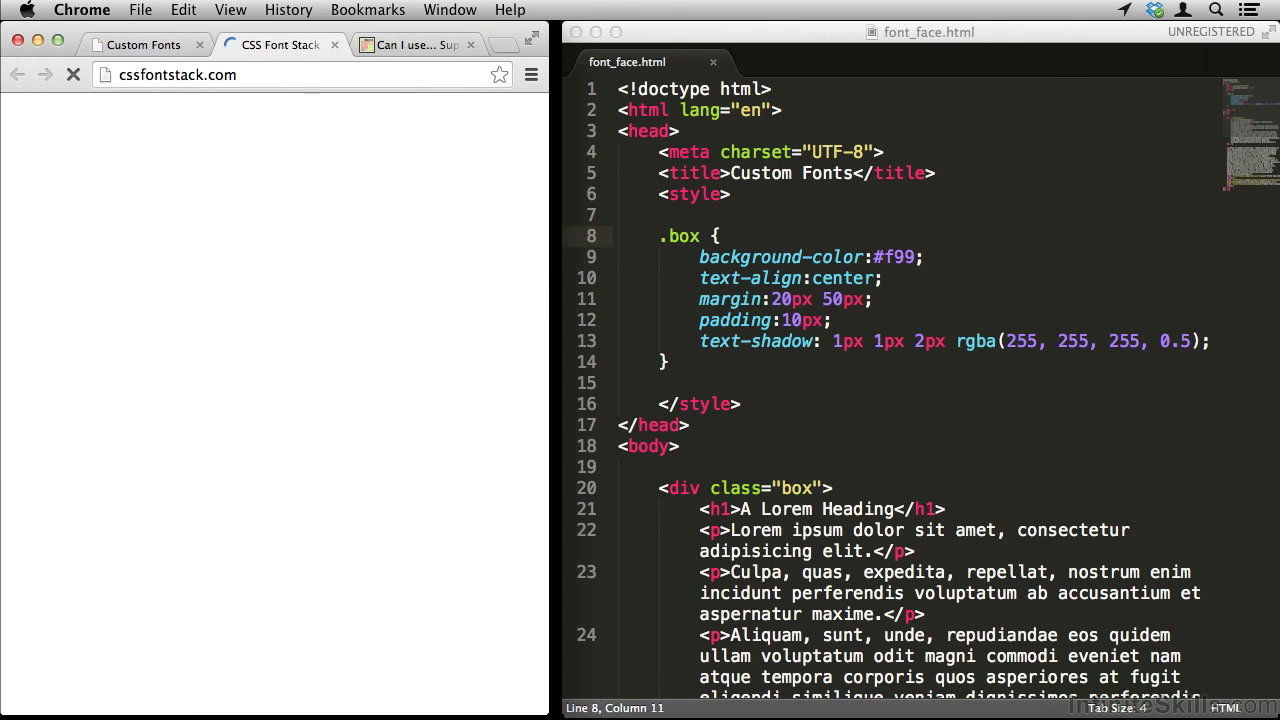
left_click(58, 40)
scroll(416, 200, "down", 3)
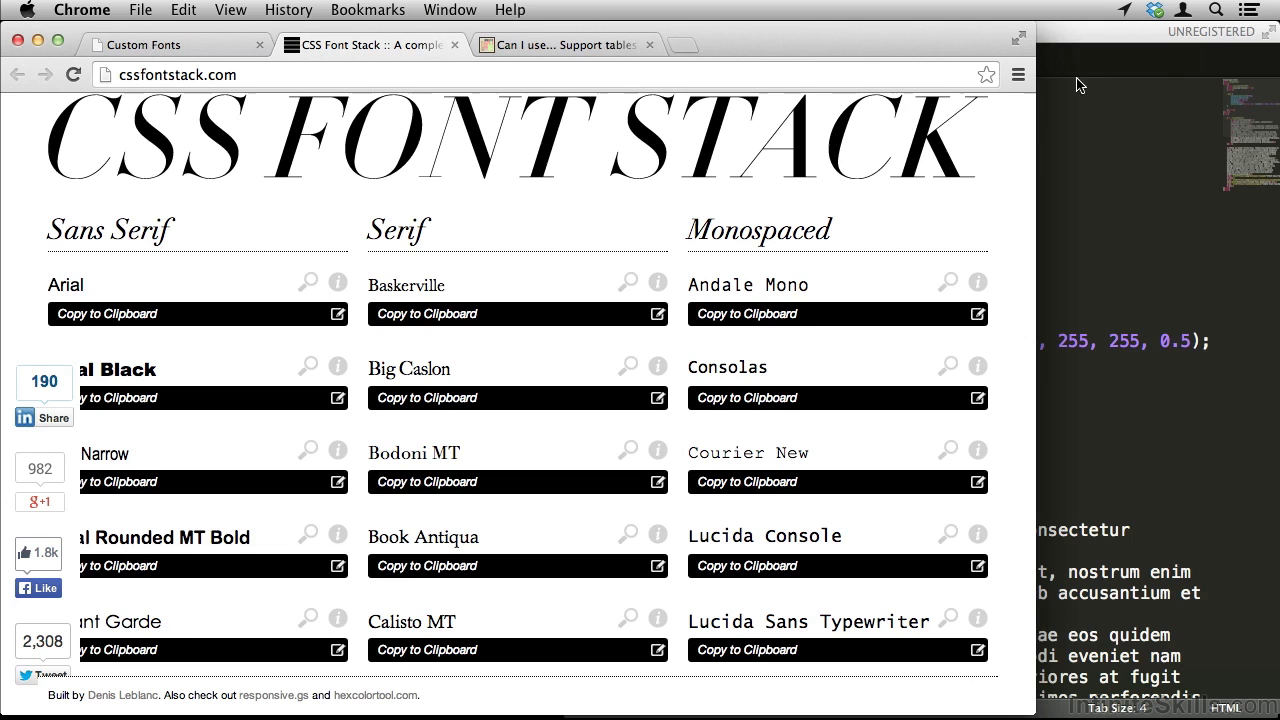
left_click_drag(1039, 141, 1141, 141)
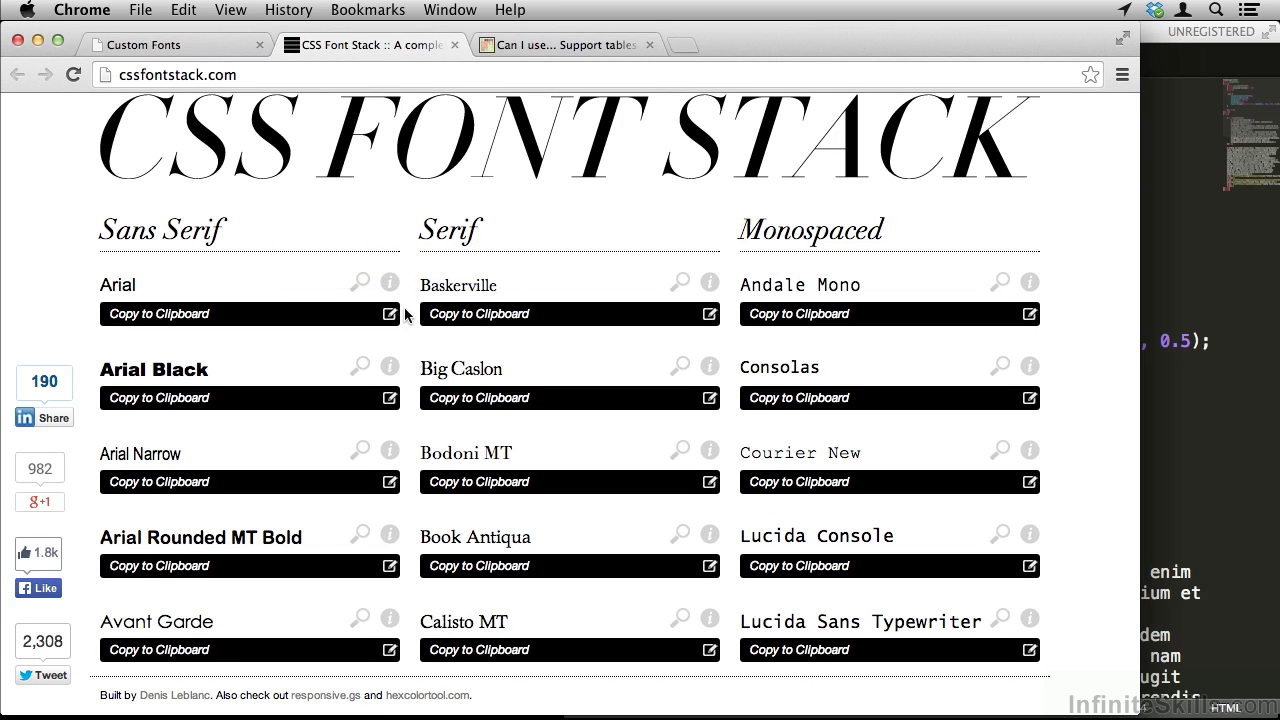
Copy the Tahoma font stack to the clipboard.
mouse_move(389, 284)
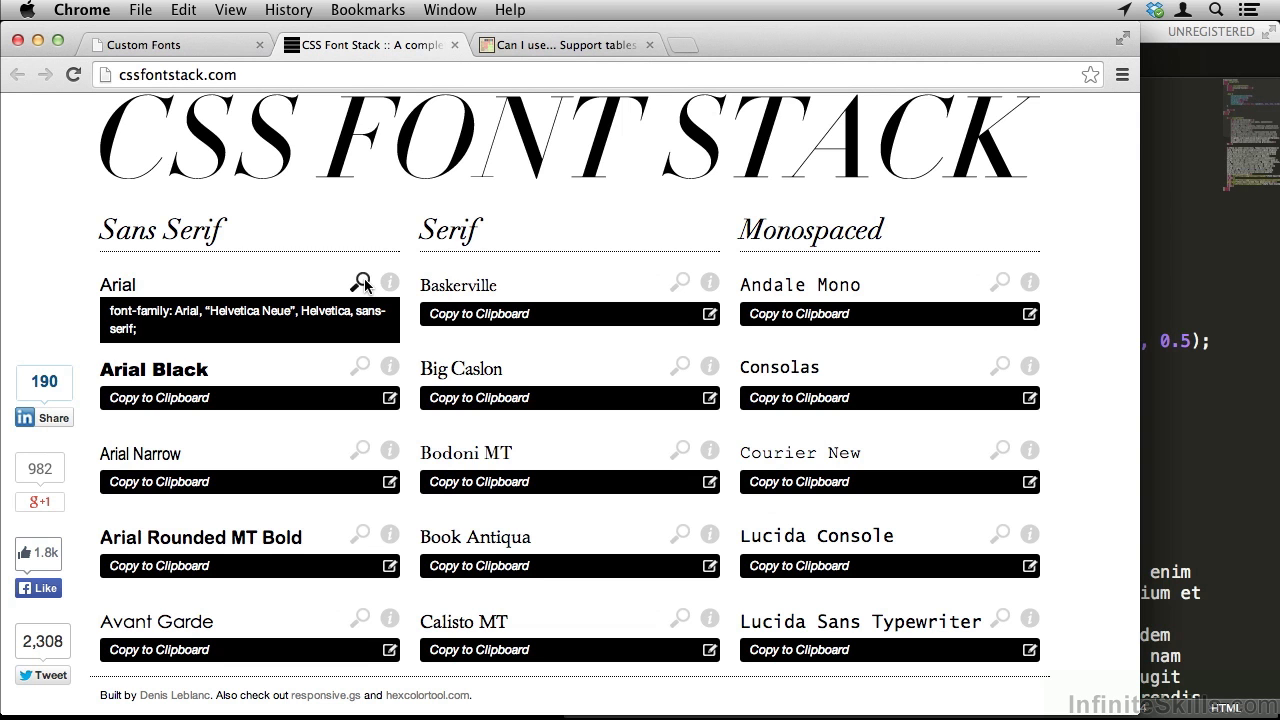
scroll(364, 282, "down", 15)
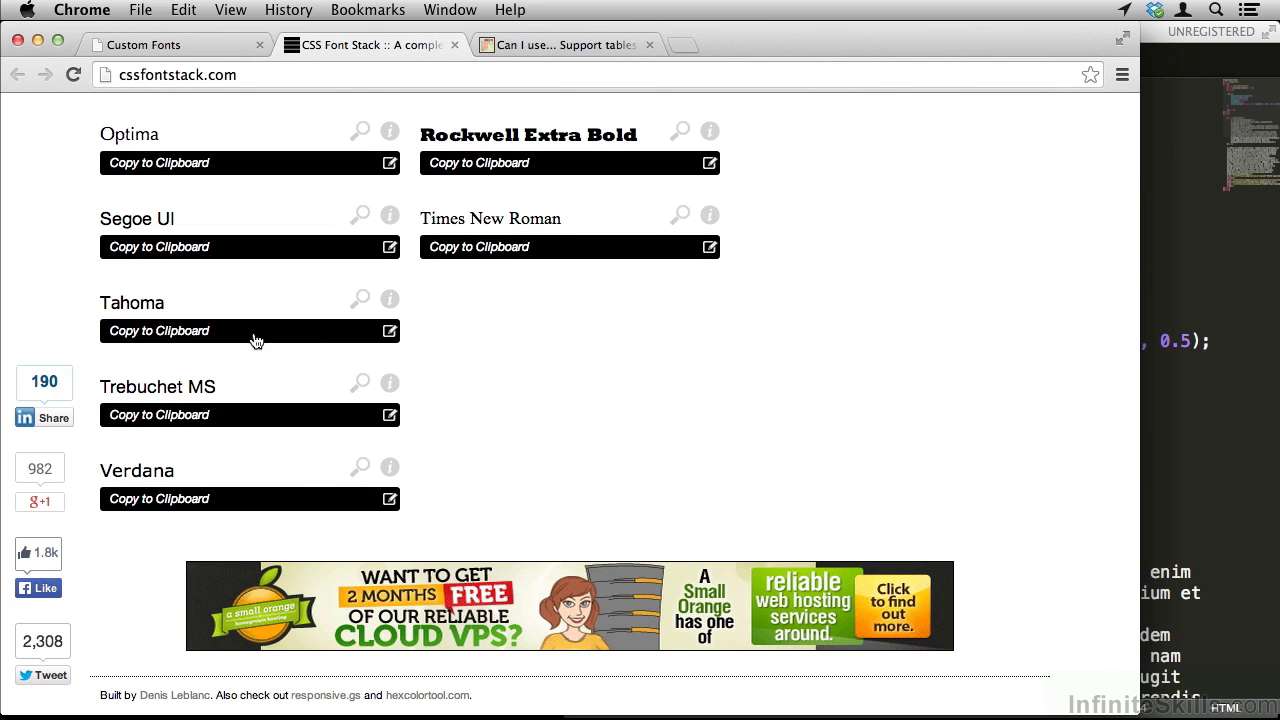
left_click(255, 341)
Paste the Tahoma, Verdana, Segoe, sans-serif font-family stack into .box and save font_face.html.
left_click(779, 290)
key("super+Tab")
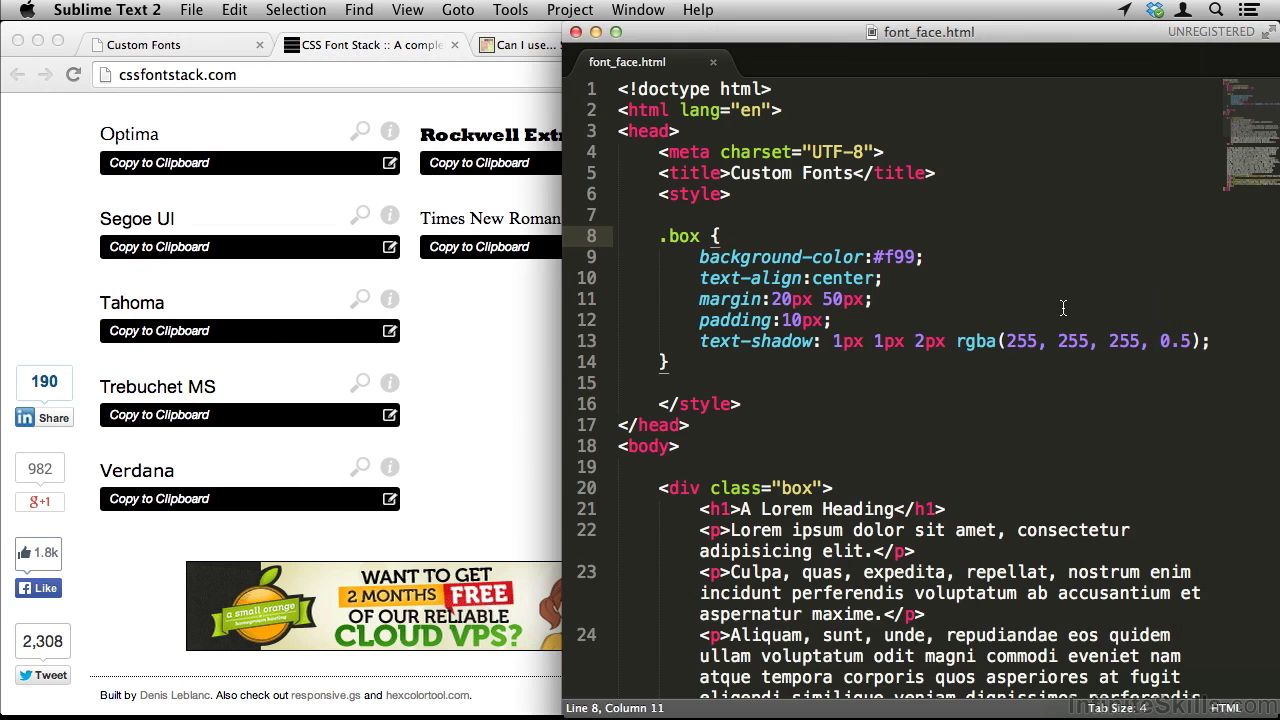
key("Return")
key("super+v")
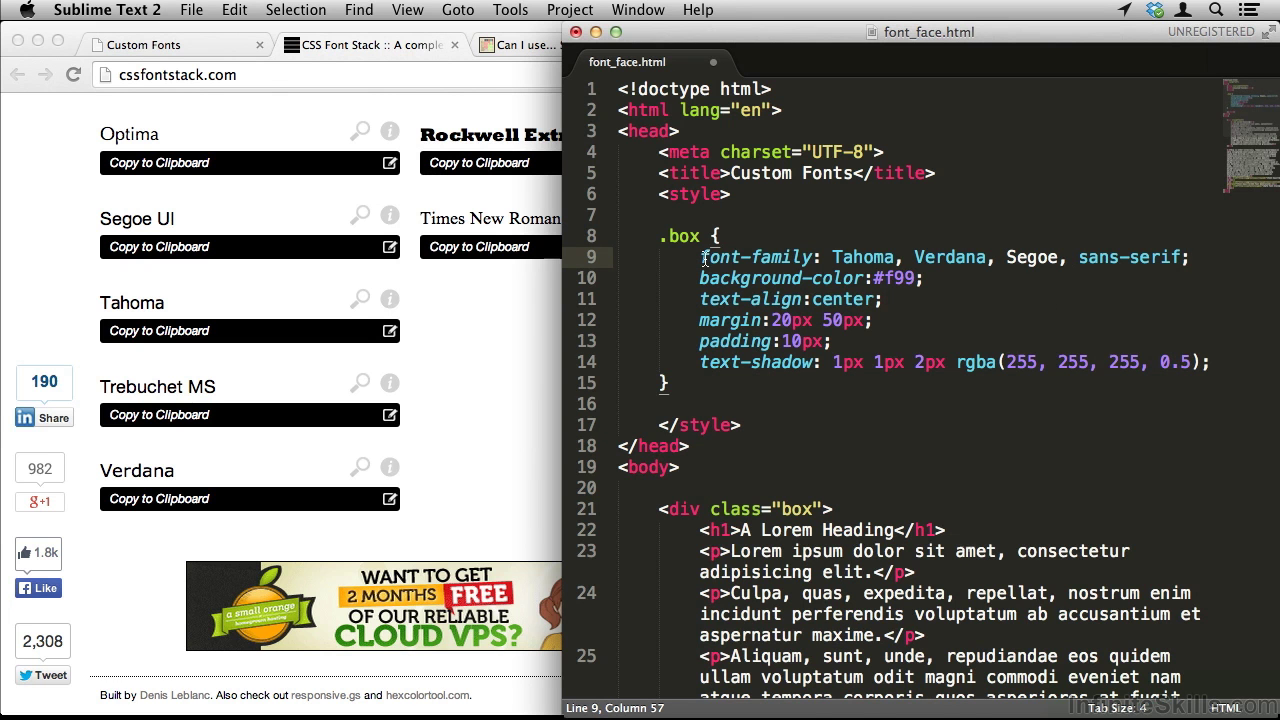
key("super+s")
Reload the Custom Fonts page to confirm Tahoma, then open Font Squirrel in a new tab.
left_click(126, 47)
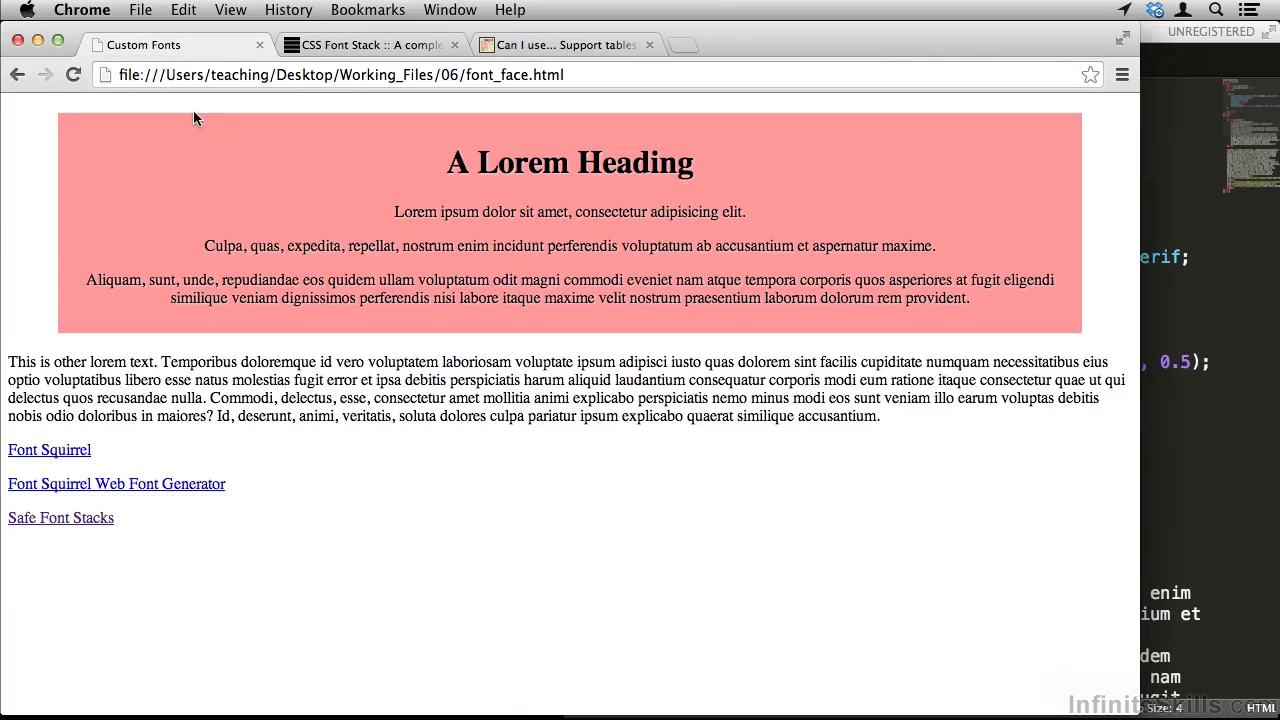
key("super+r")
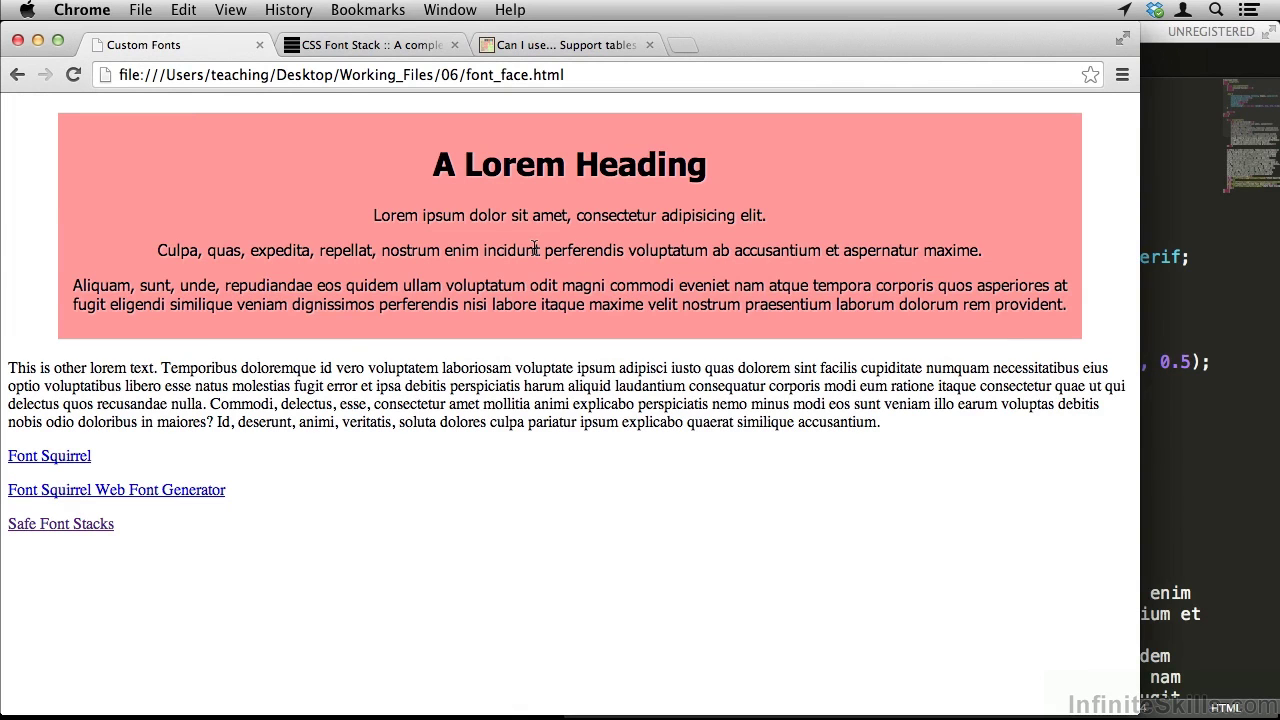
left_click(42, 456, "super")
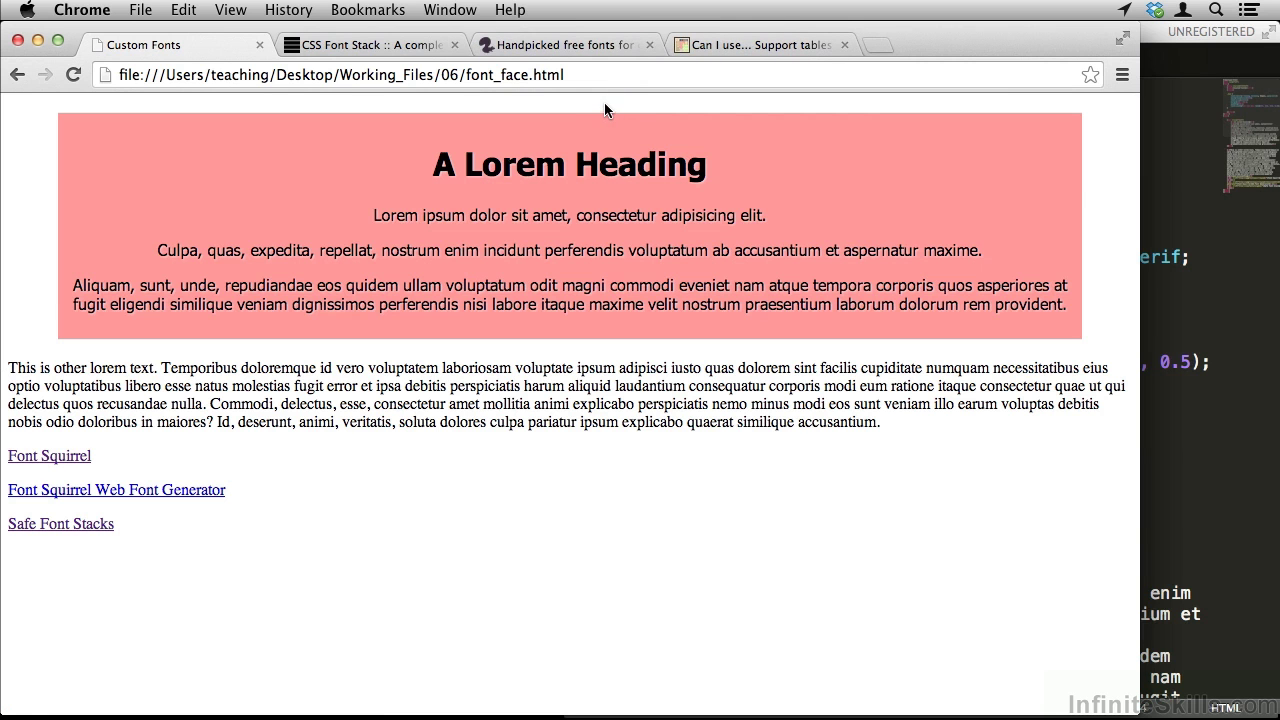
Switch to the Font Squirrel tab and bring up its Most Popular fonts list.
left_click(586, 45)
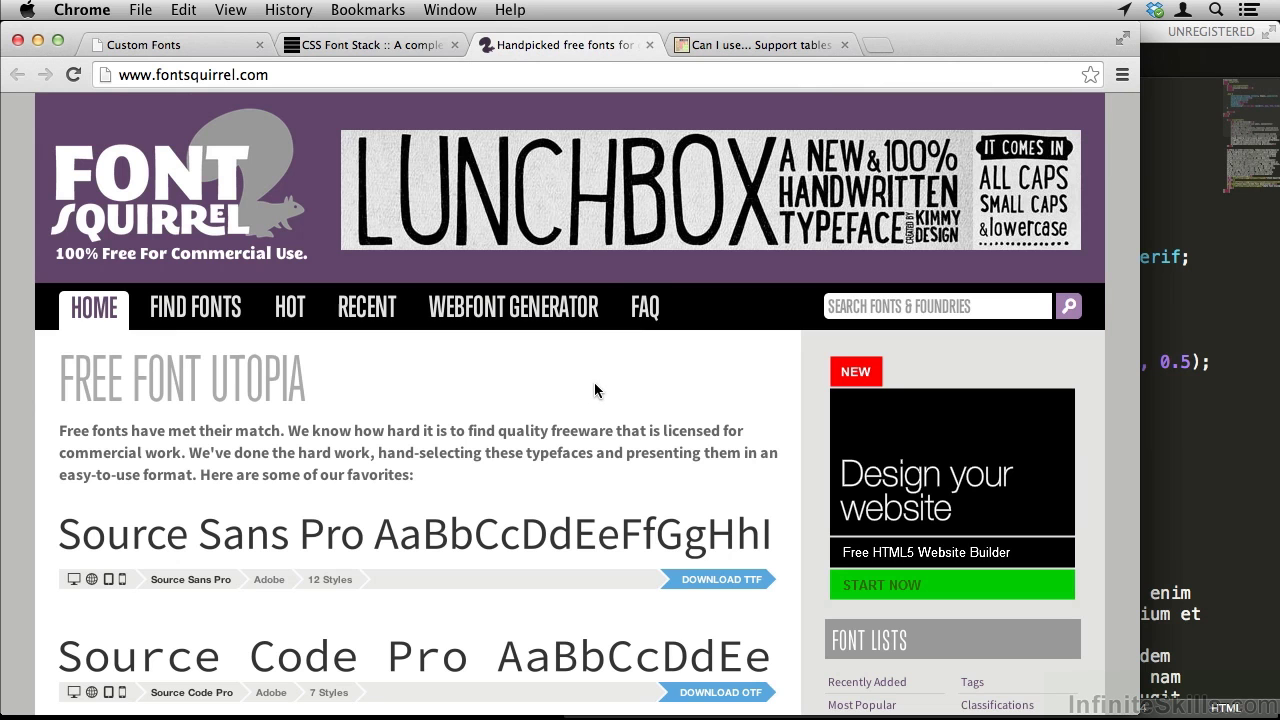
scroll(787, 388, "down", 5)
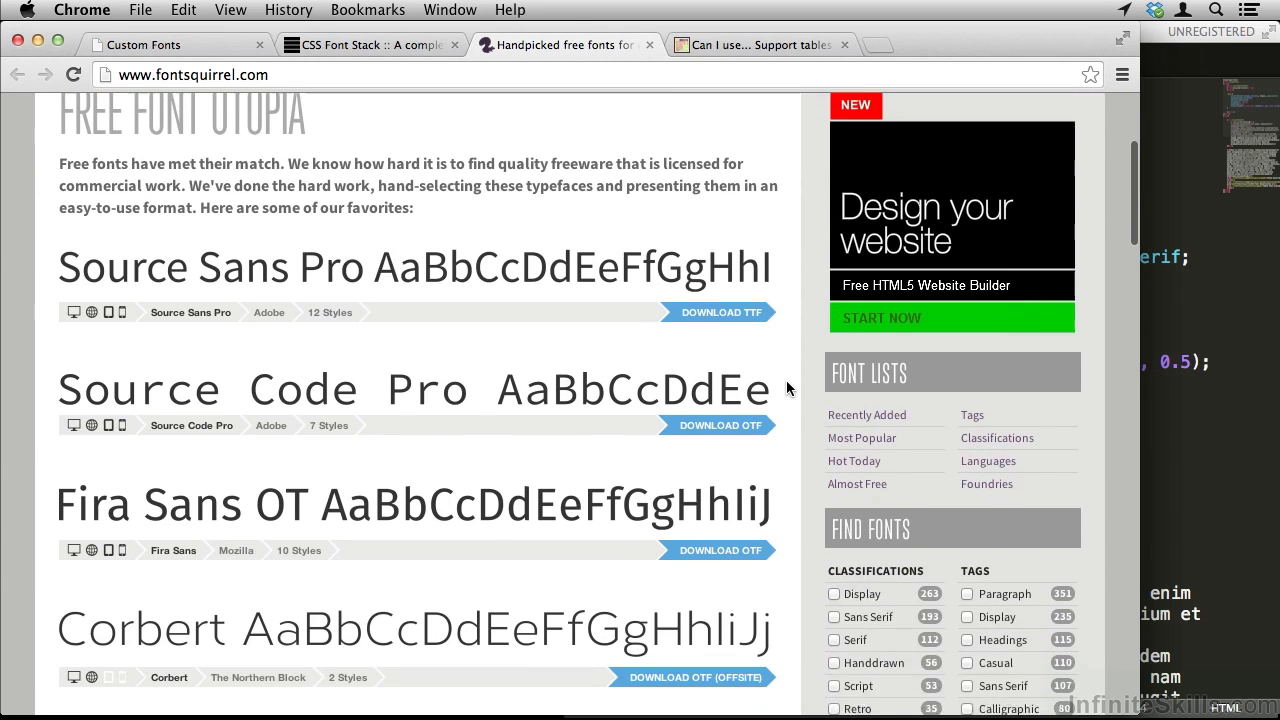
left_click(858, 432)
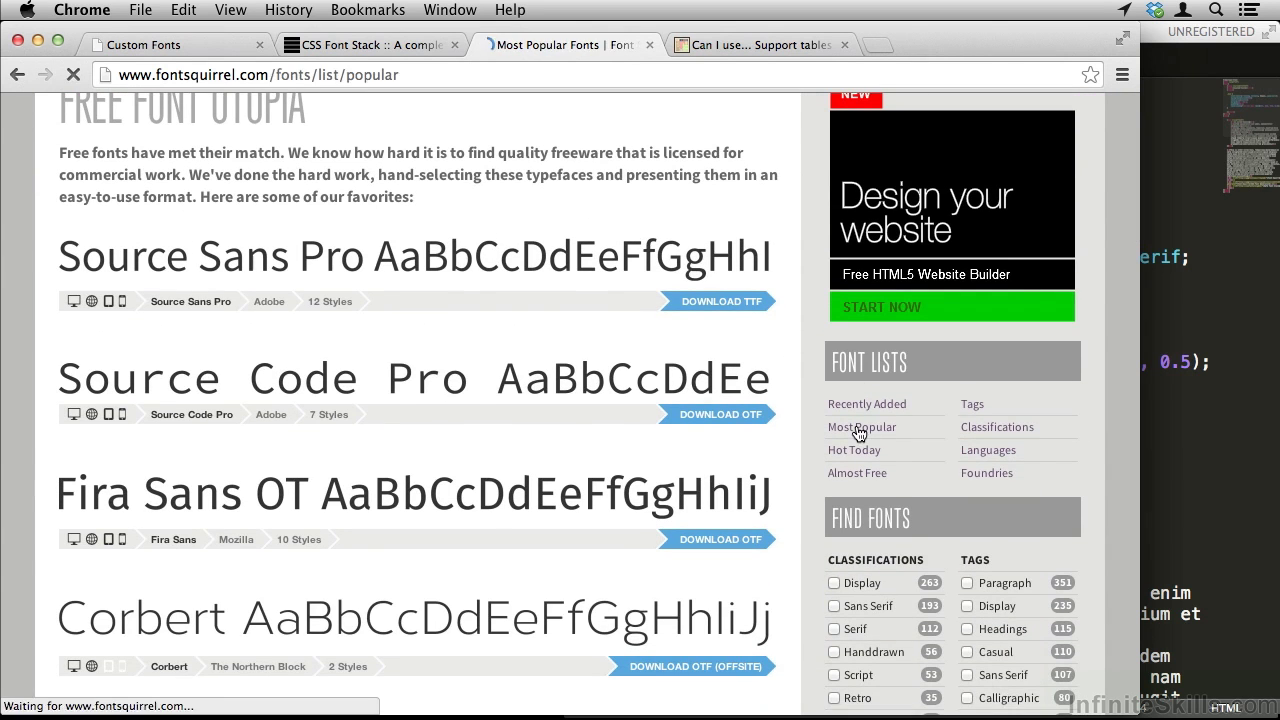
scroll(714, 407, "down", 5)
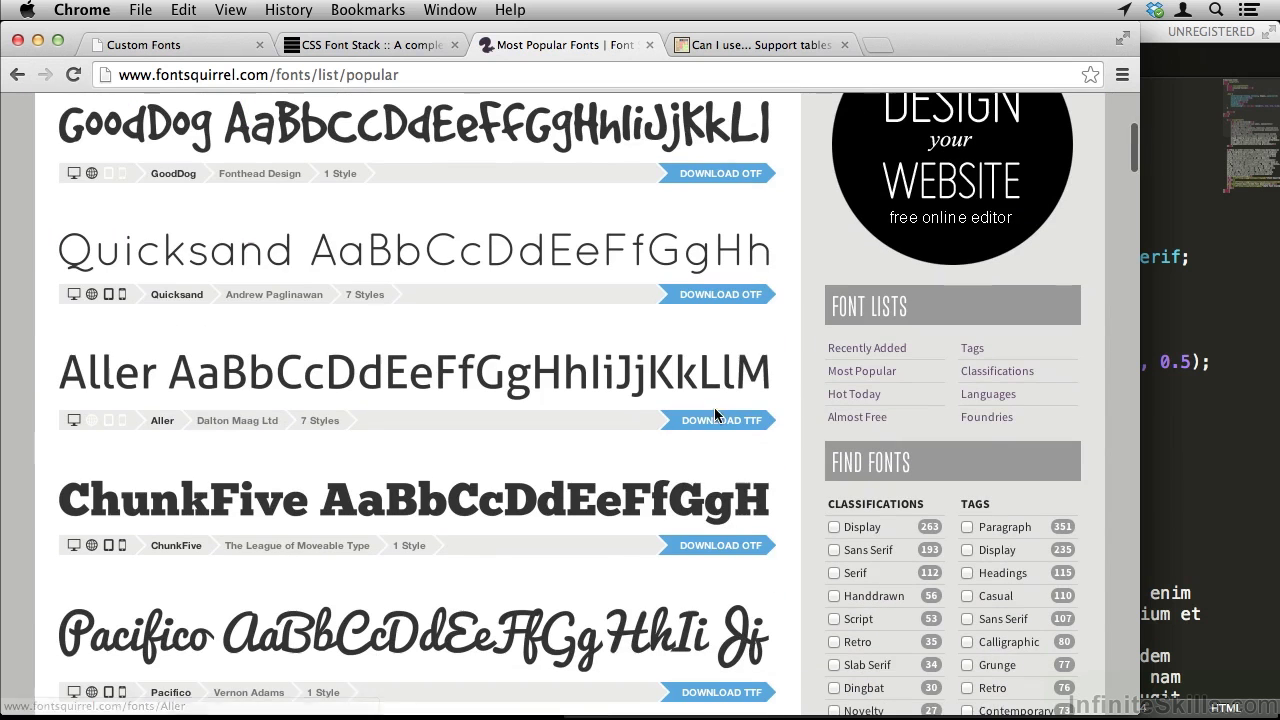
Open Quicksand's font page and preview the specimen in the Book Oblique style.
left_click(318, 256)
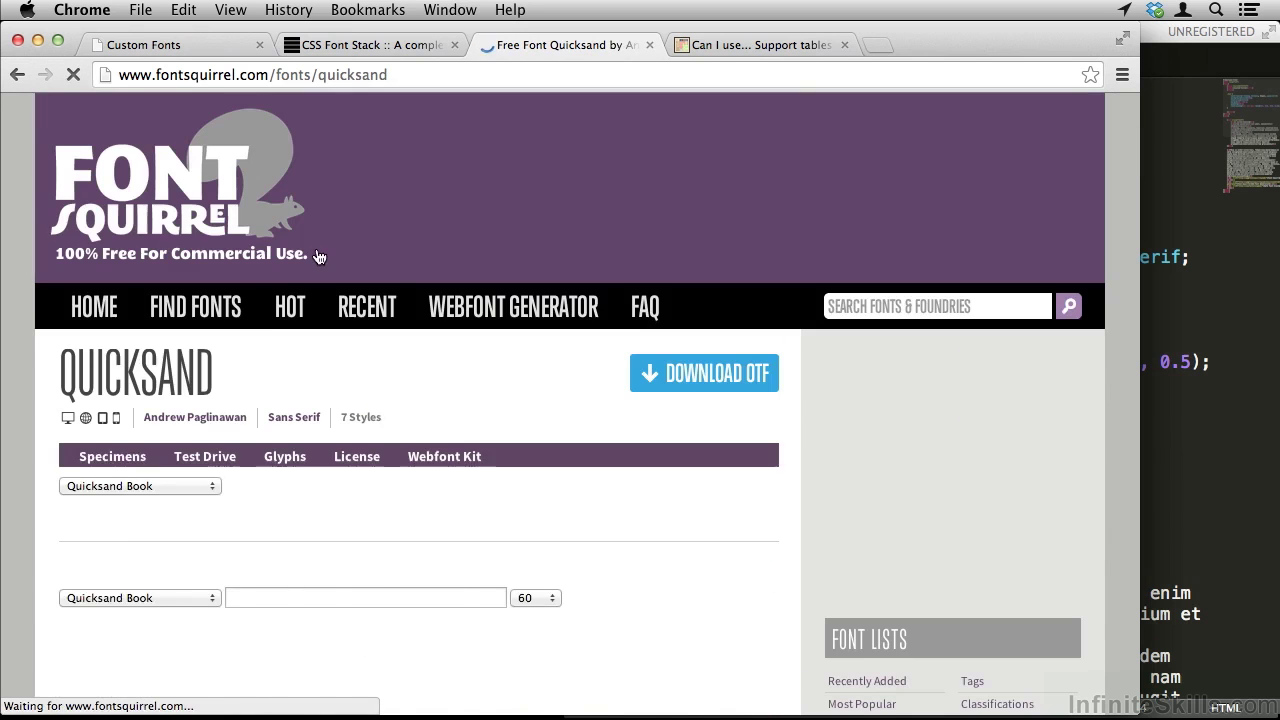
scroll(550, 358, "down", 3)
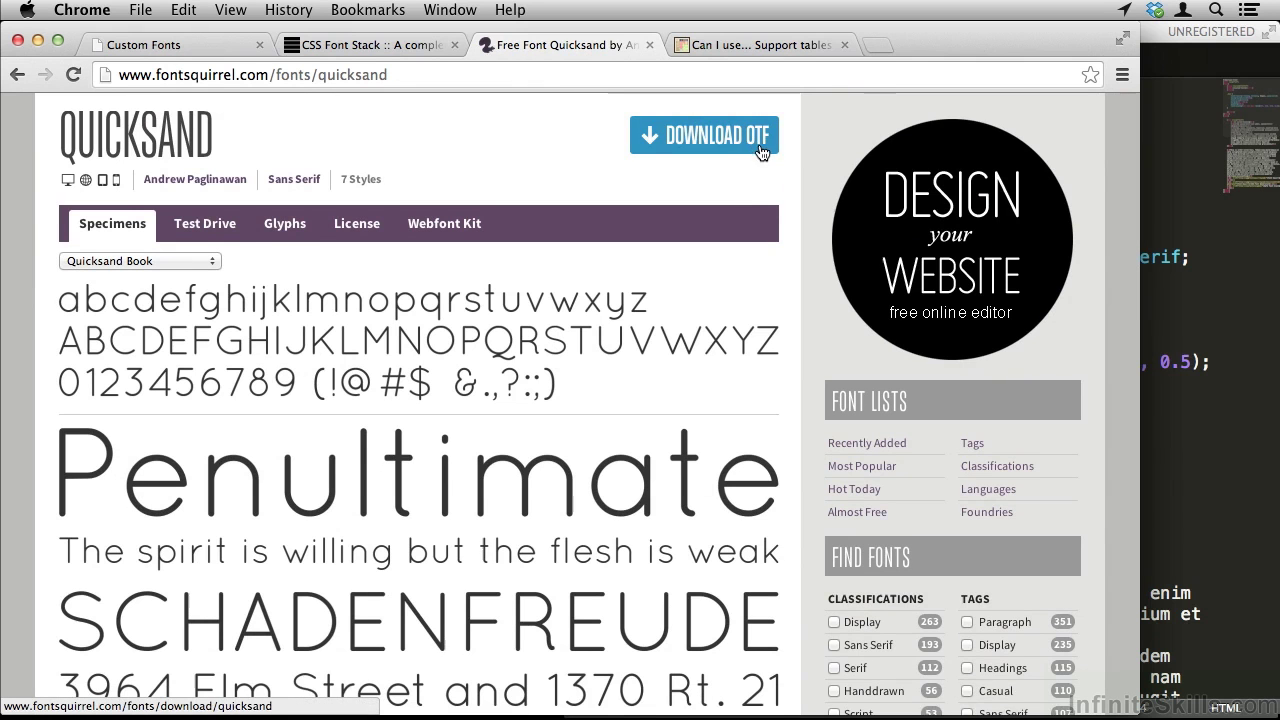
scroll(227, 347, "down", 2)
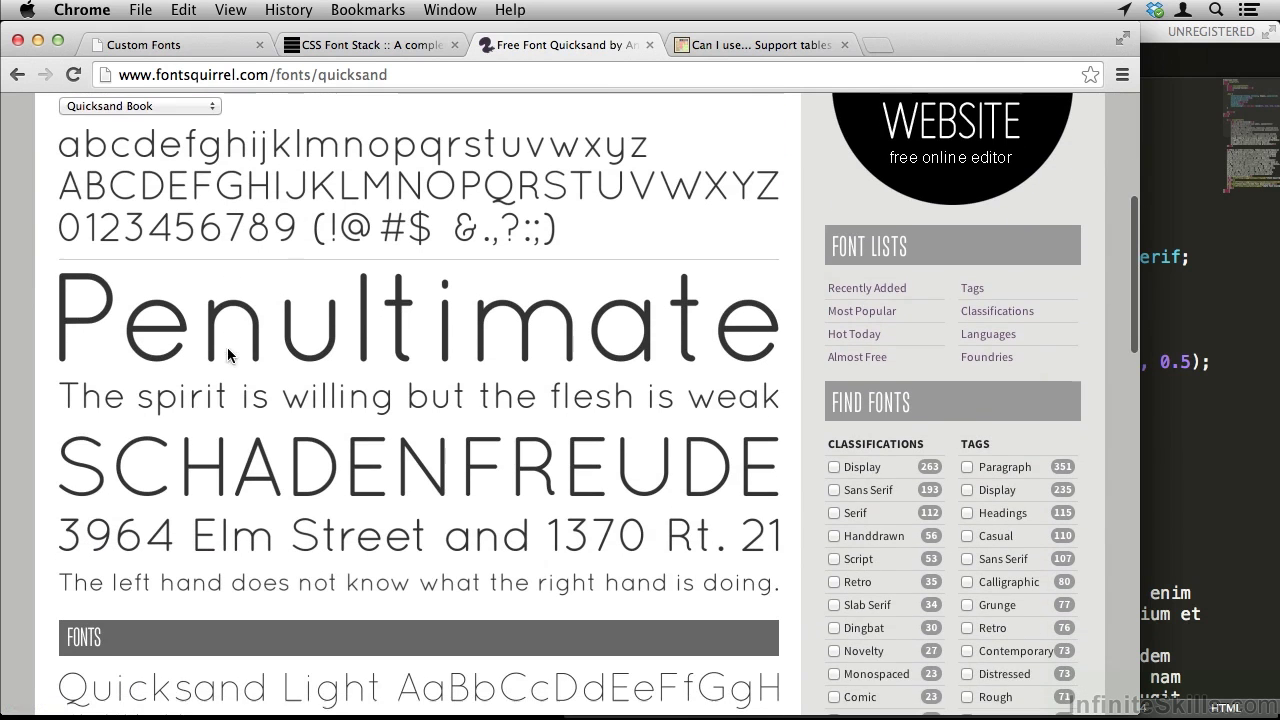
left_click(179, 108)
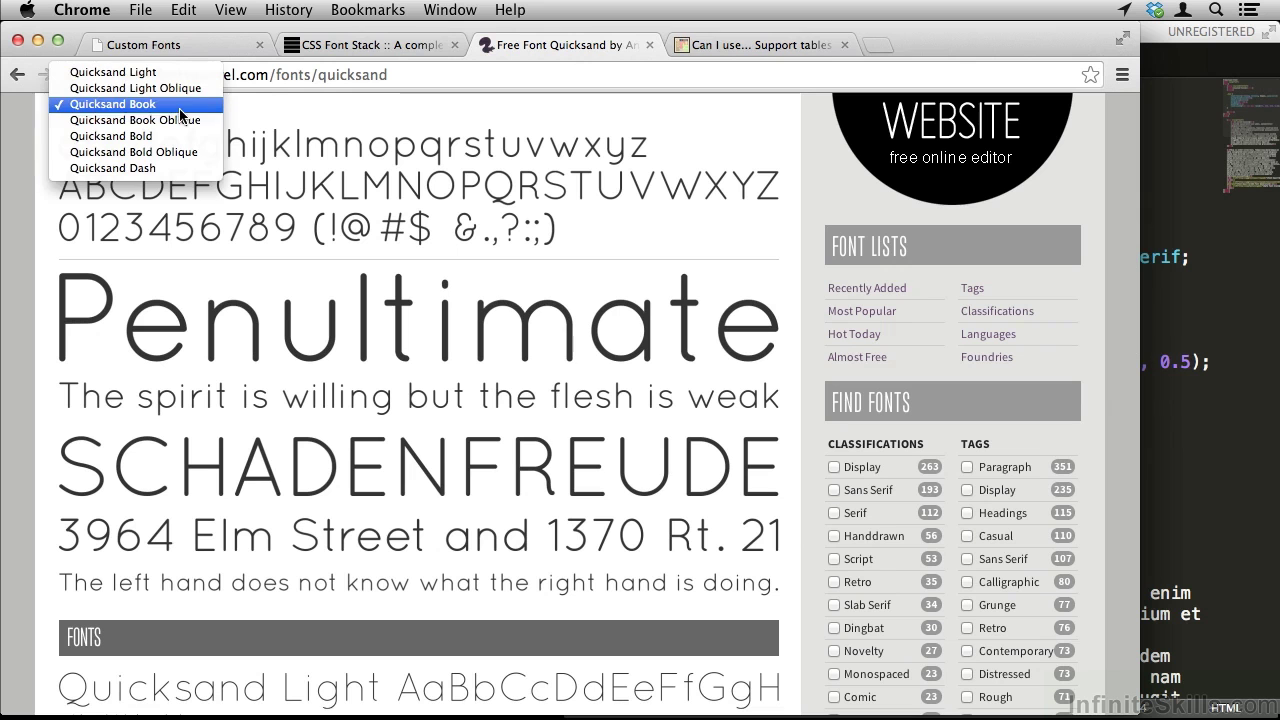
left_click(202, 121)
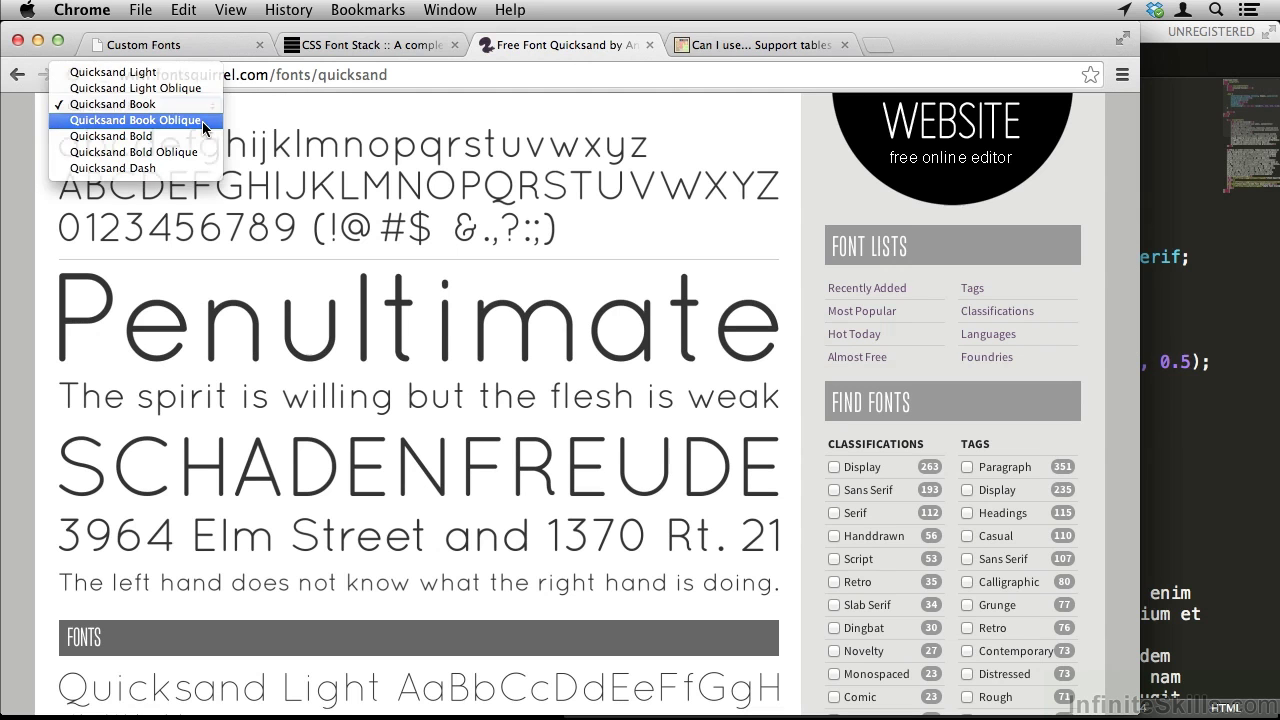
Test-drive Quicksand with the sample text InfiniteSkills.
scroll(200, 110, "up", 2)
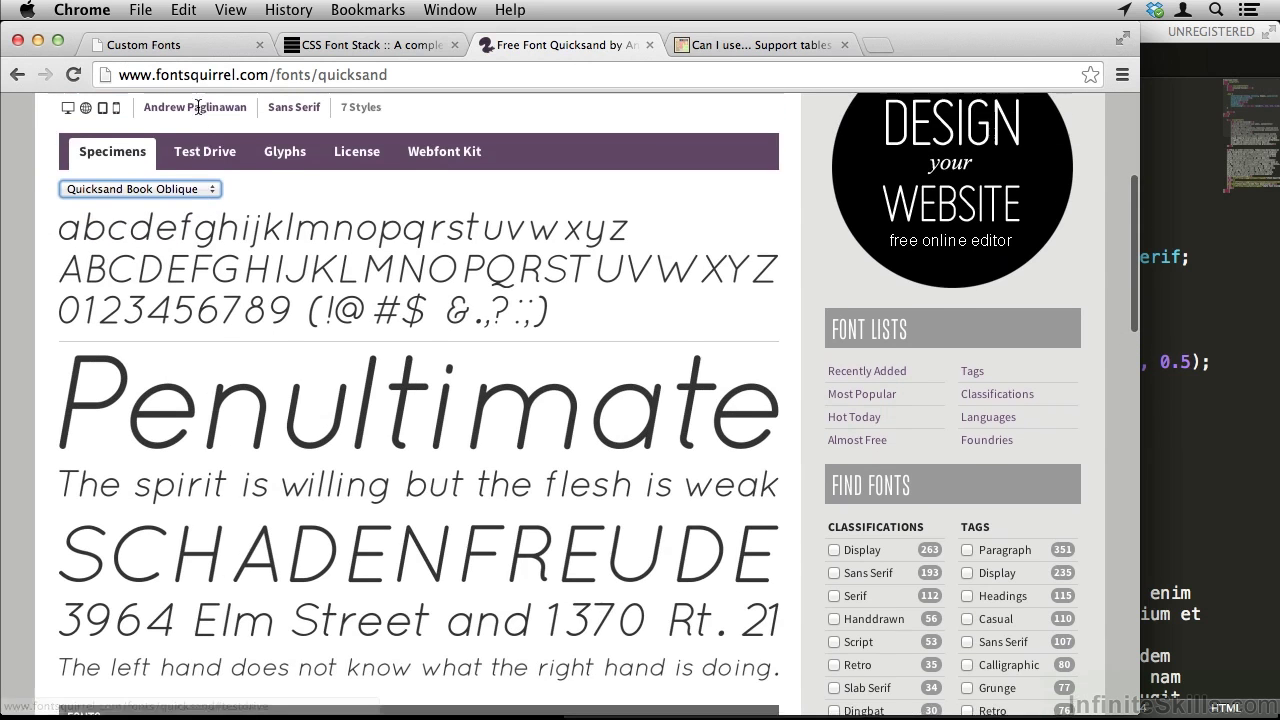
left_click(219, 205)
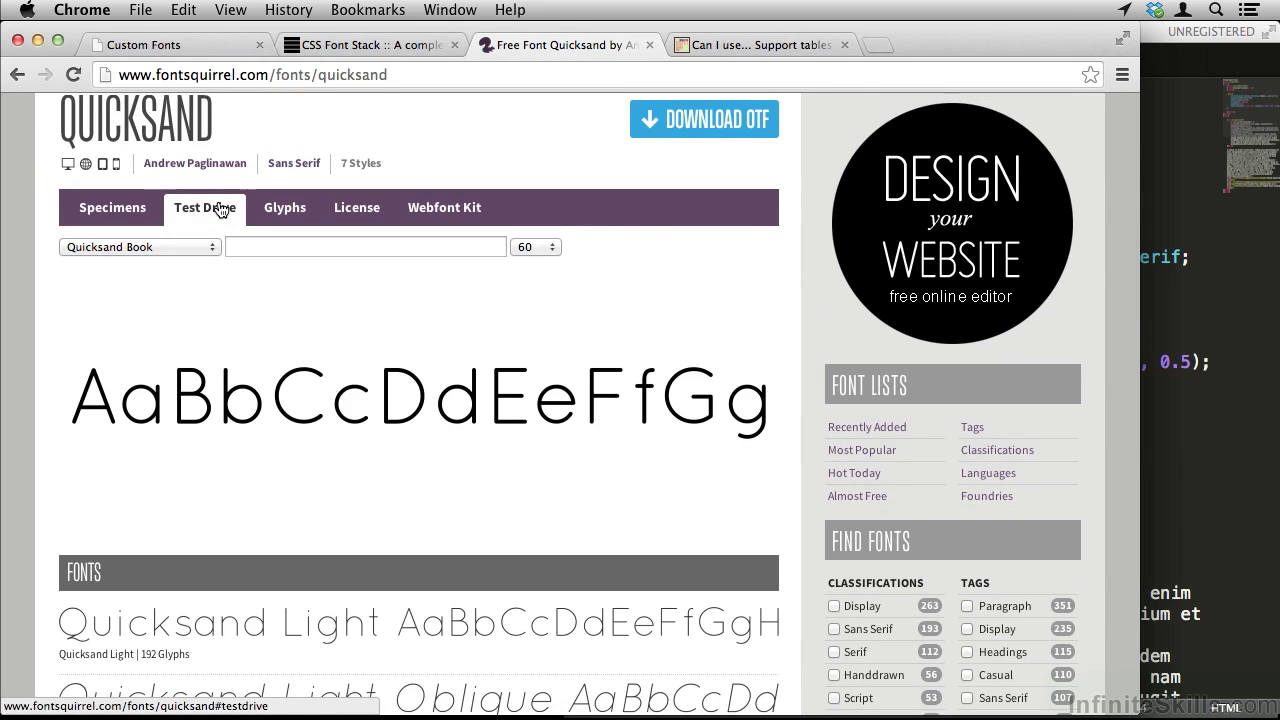
left_click(260, 245)
type("InfiniteSkills")
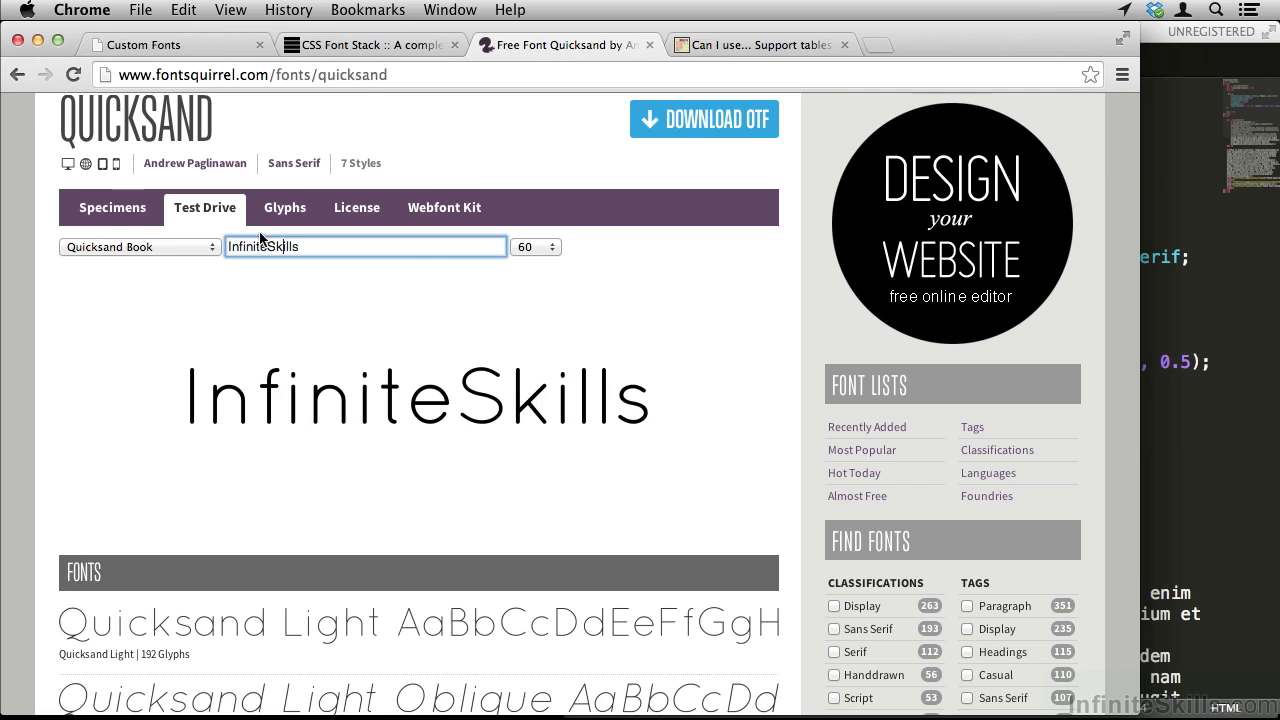
Browse Quicksand's full glyph set on the Glyphs tab.
left_click(283, 208)
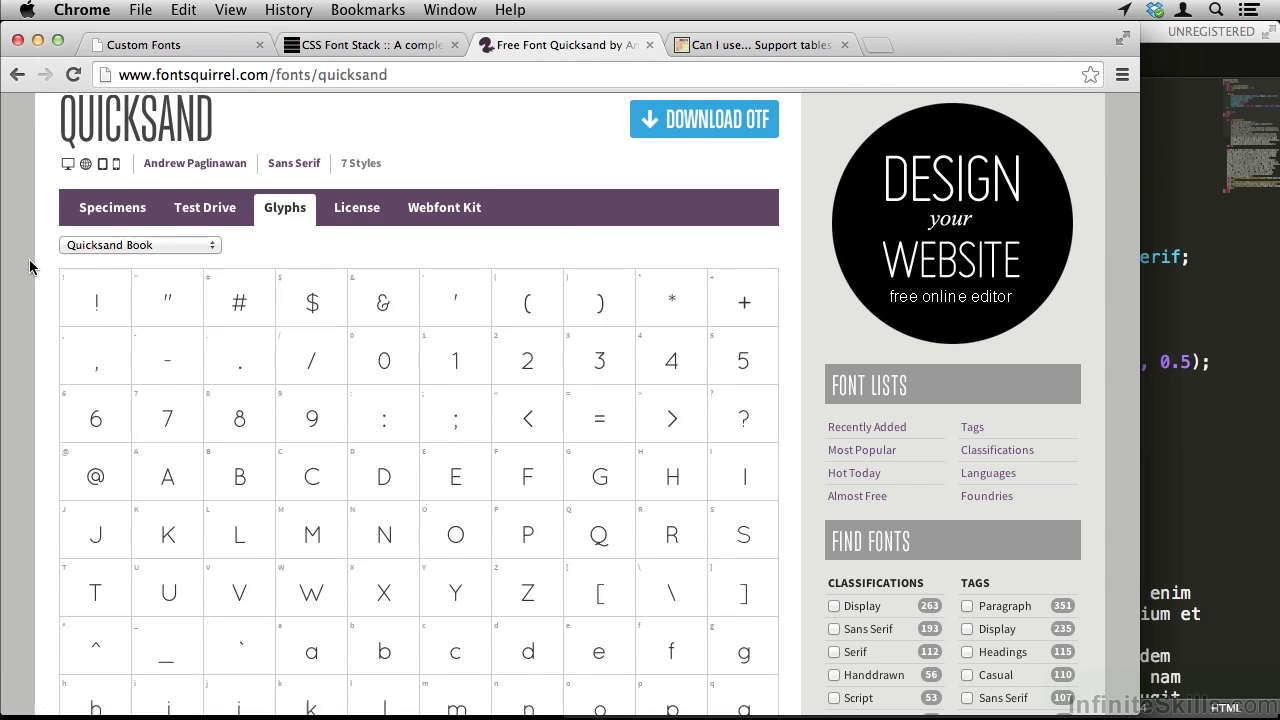
scroll(30, 266, "down", 10)
scroll(30, 266, "down", 5)
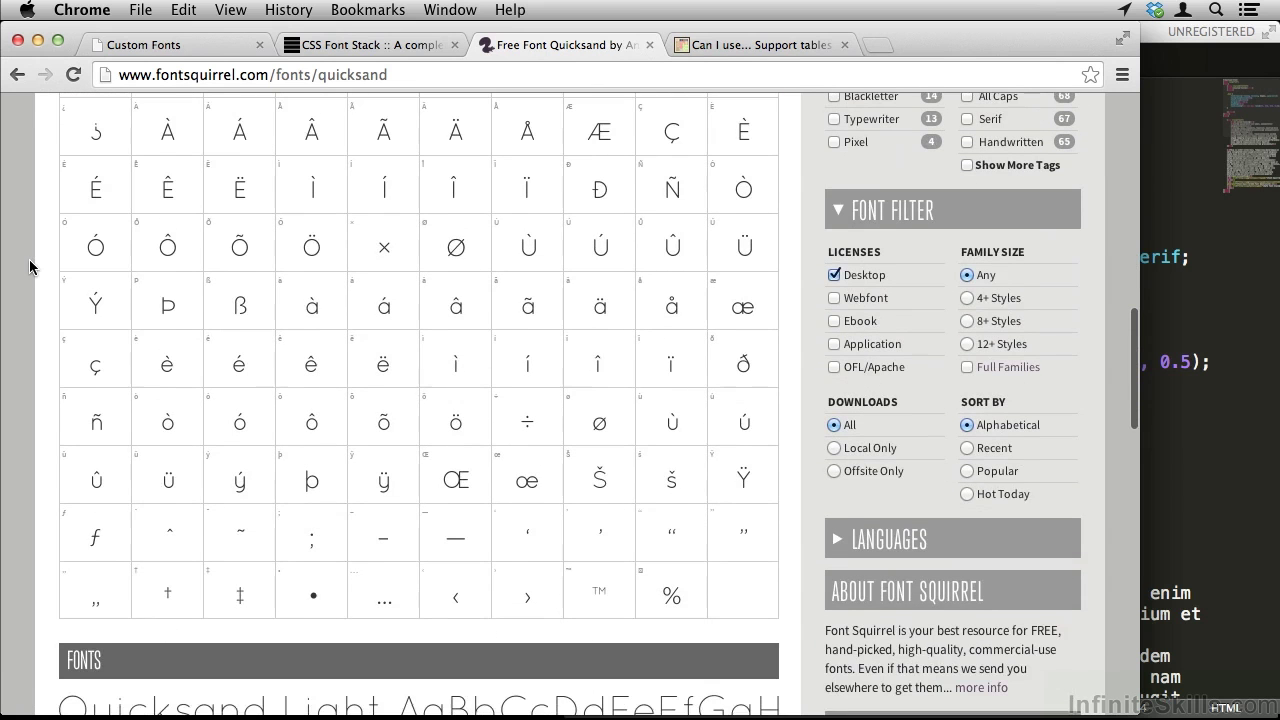
scroll(30, 266, "down", 4)
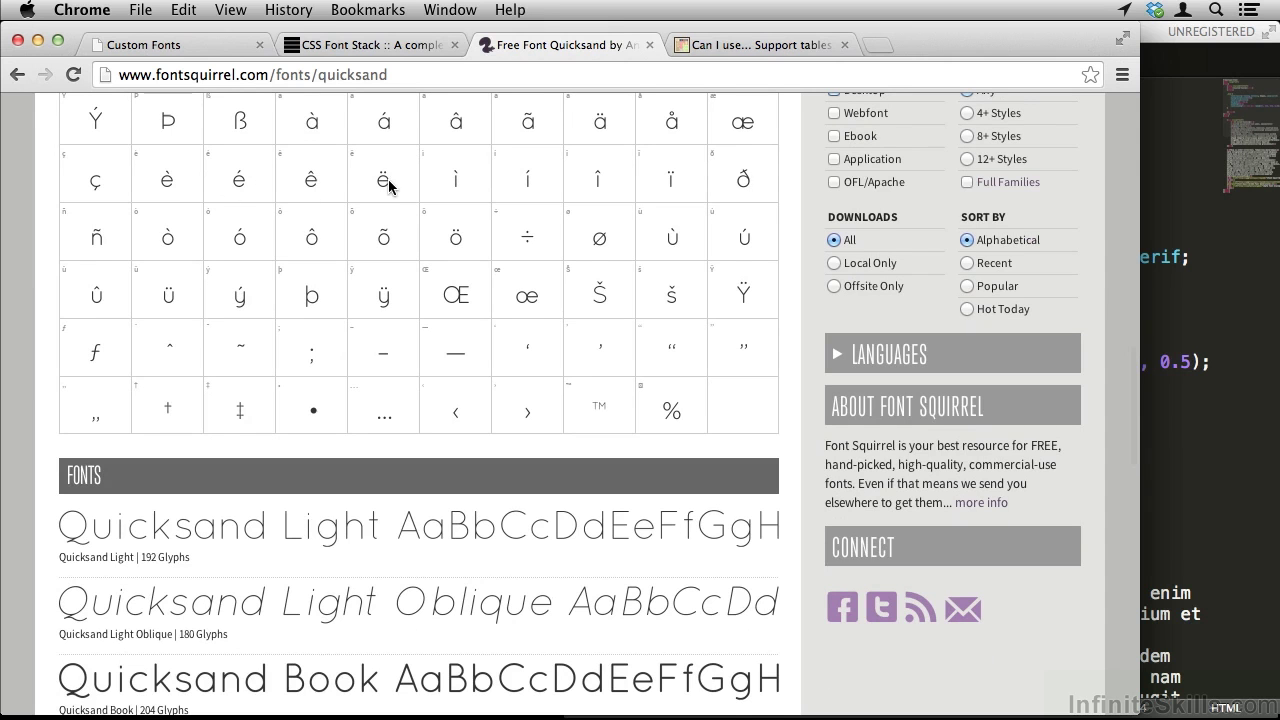
scroll(389, 187, "up", 15)
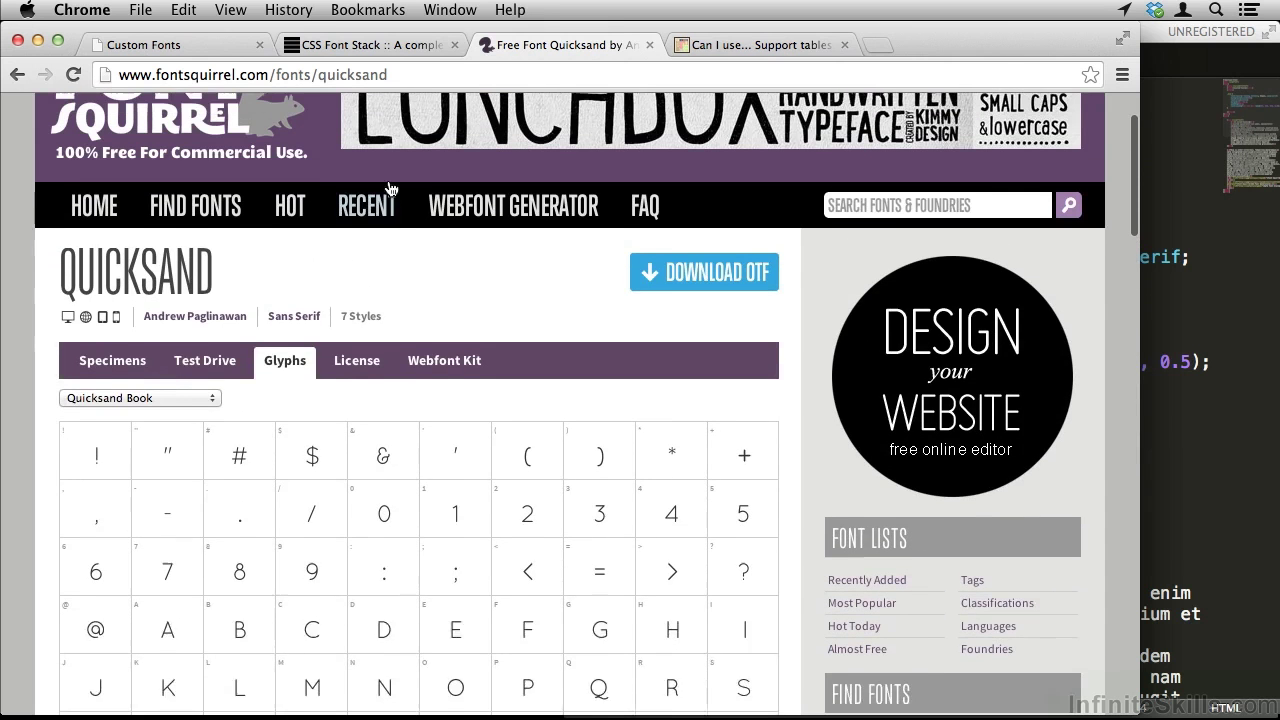
scroll(389, 187, "up", 1)
Read through Quicksand's SIL Open Font License v1.10 terms on the License tab.
left_click(348, 390)
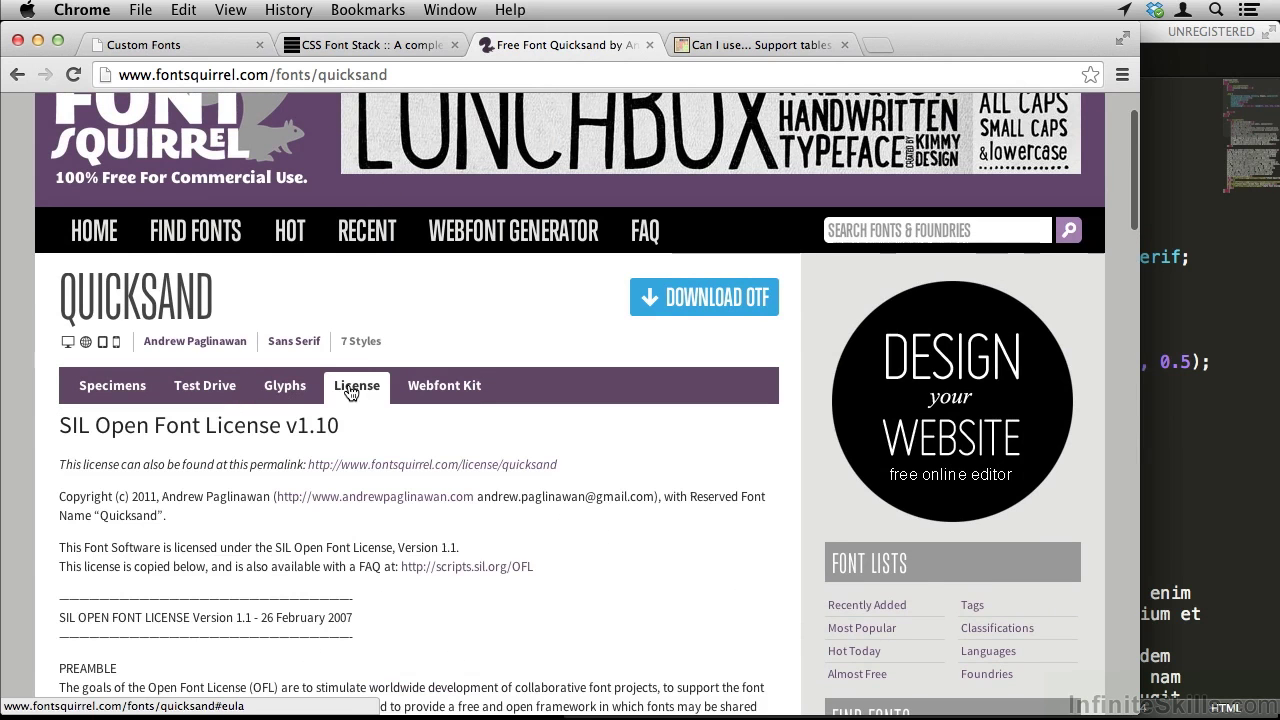
scroll(581, 333, "down", 5)
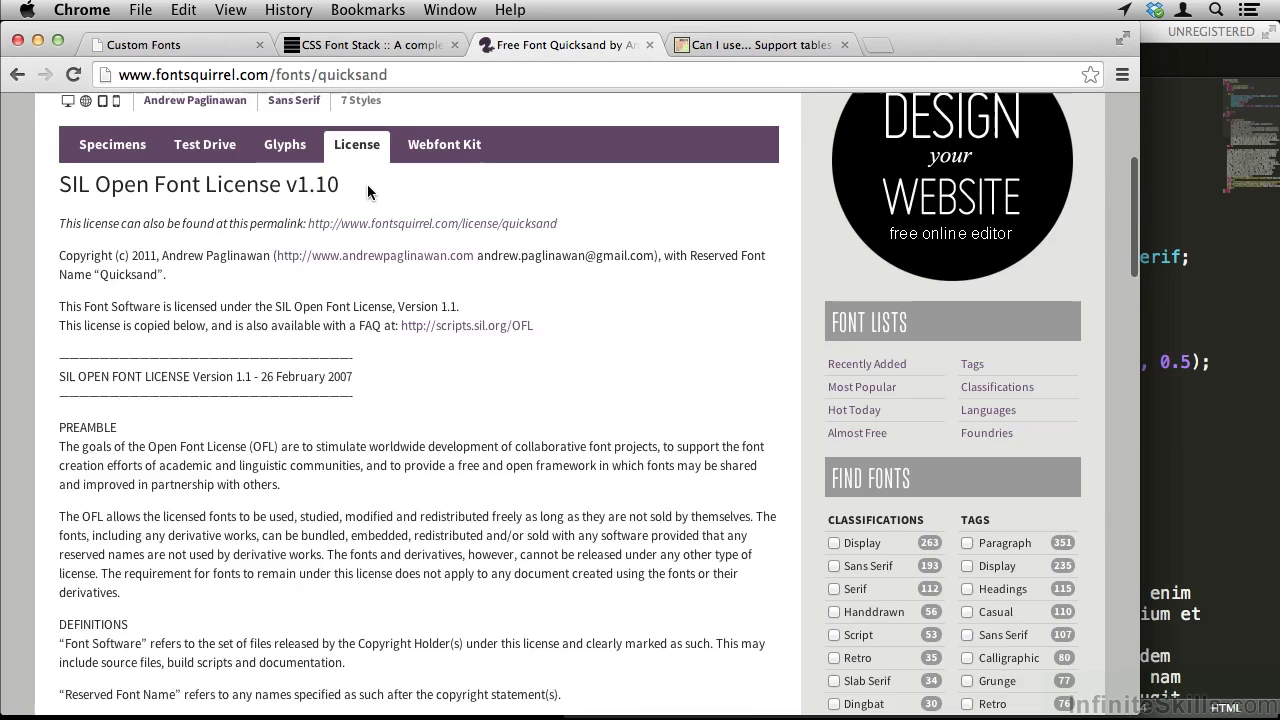
scroll(368, 192, "up", 3)
Check Quicksand's Webfont Kit notice that the SIL OFL font must be converted yourself.
left_click(461, 348)
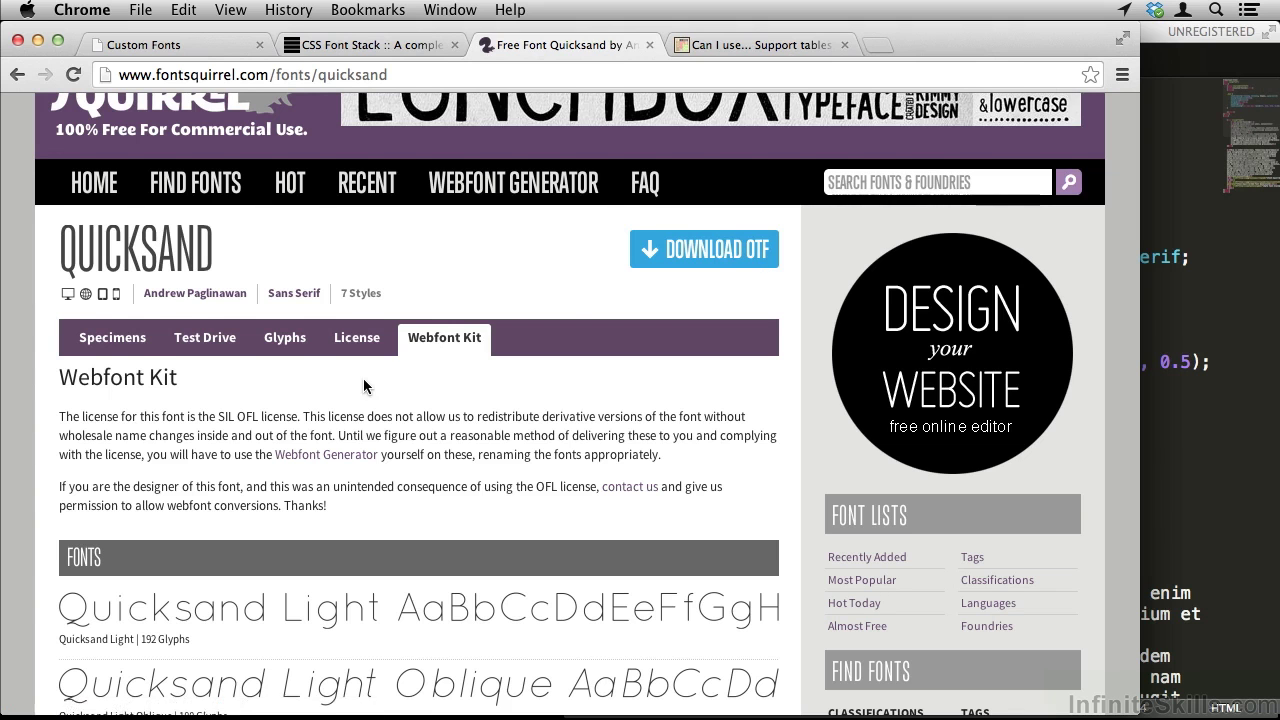
scroll(363, 380, "down", 2)
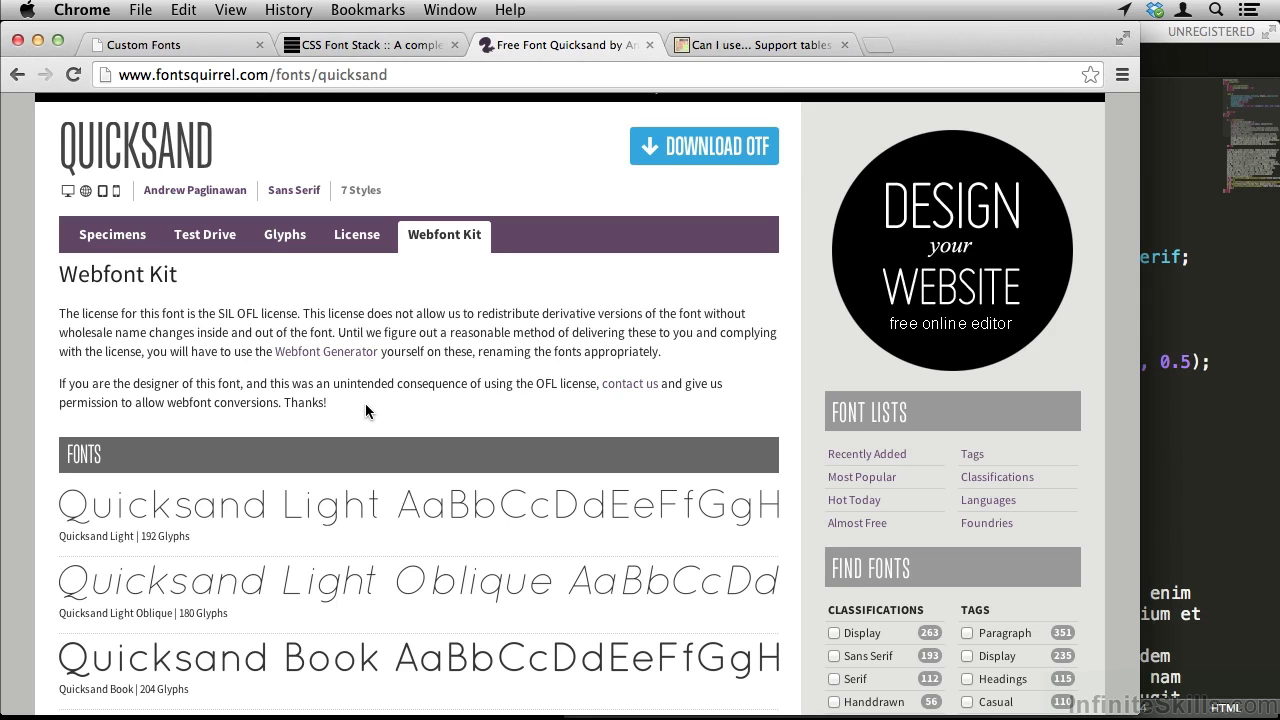
scroll(365, 405, "up", 5)
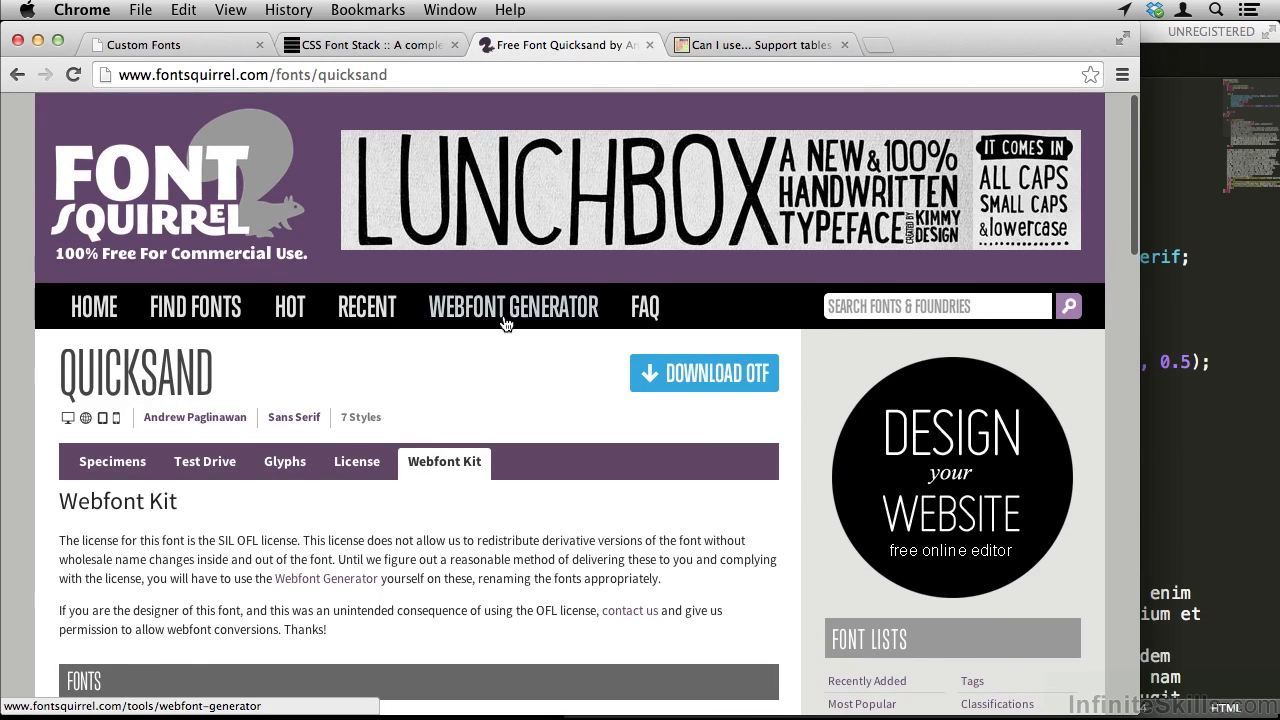